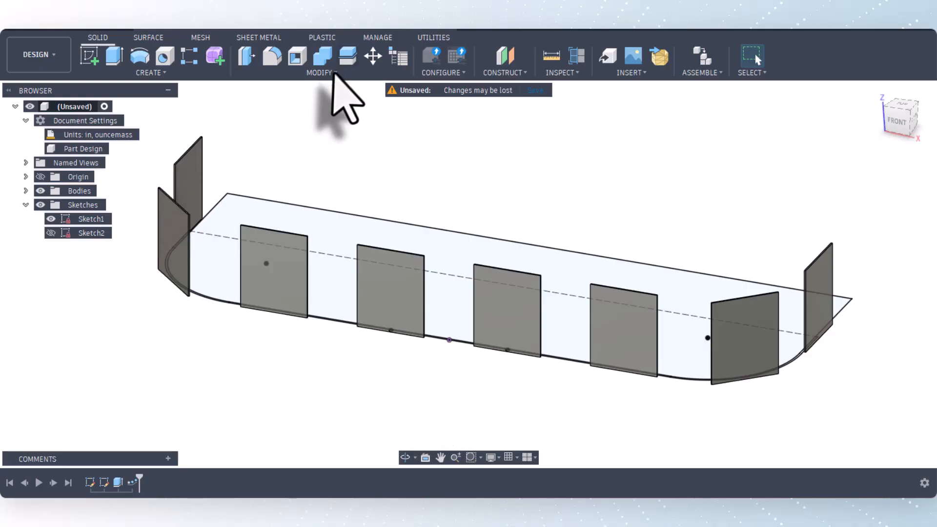
Review the Count, Spacing and Path_Length user parameters and their expressions.
left_click(324, 73)
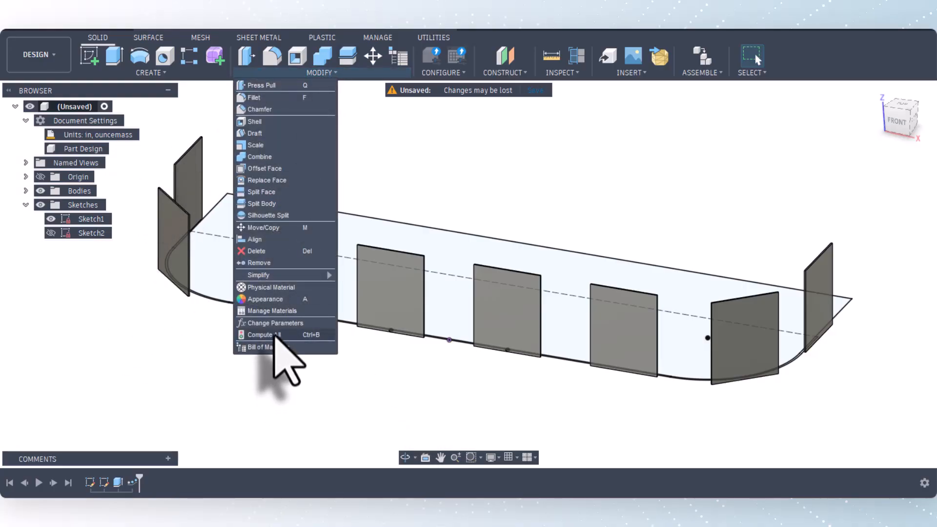
left_click(276, 323)
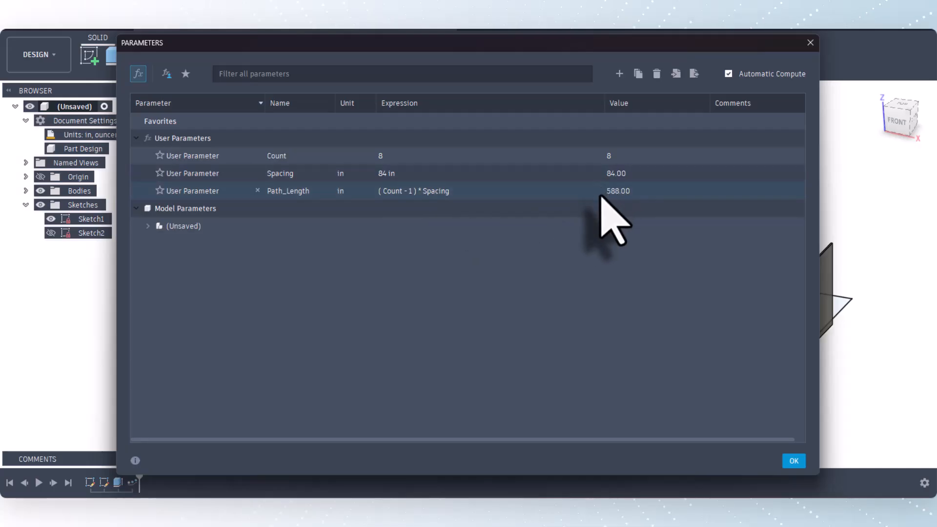
left_click(793, 461)
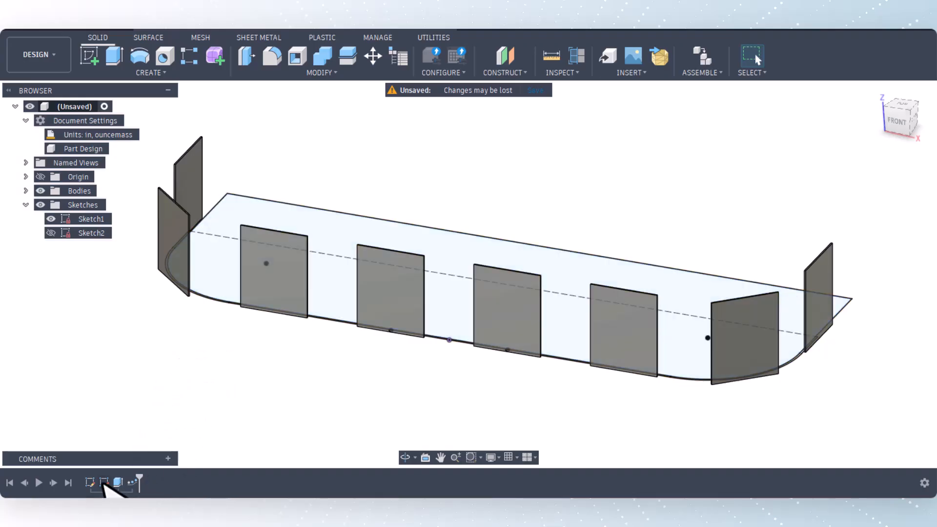
Open Sketch1 for editing and examine the offset path along the outline's side, rounded corner and long front edge.
right_click(95, 487)
left_click(123, 355)
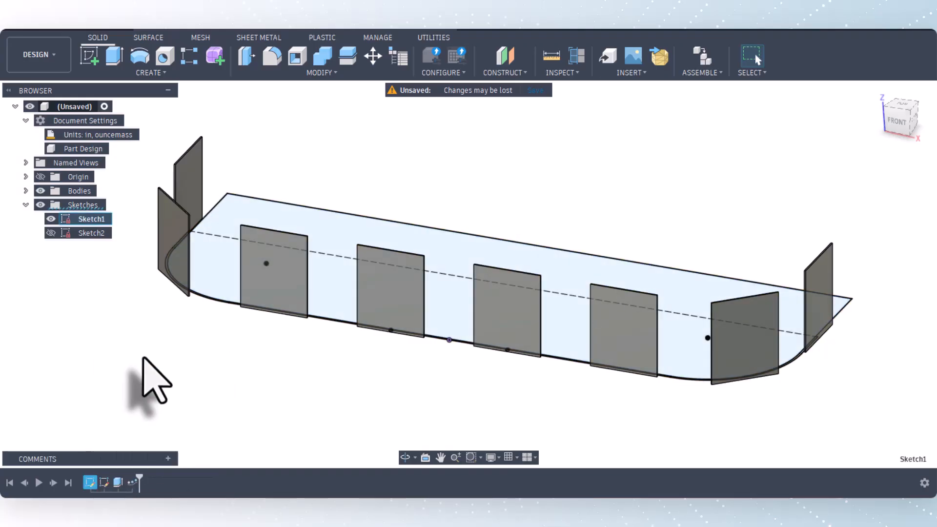
scroll(335, 282, "down", 3)
scroll(564, 376, "up", 6)
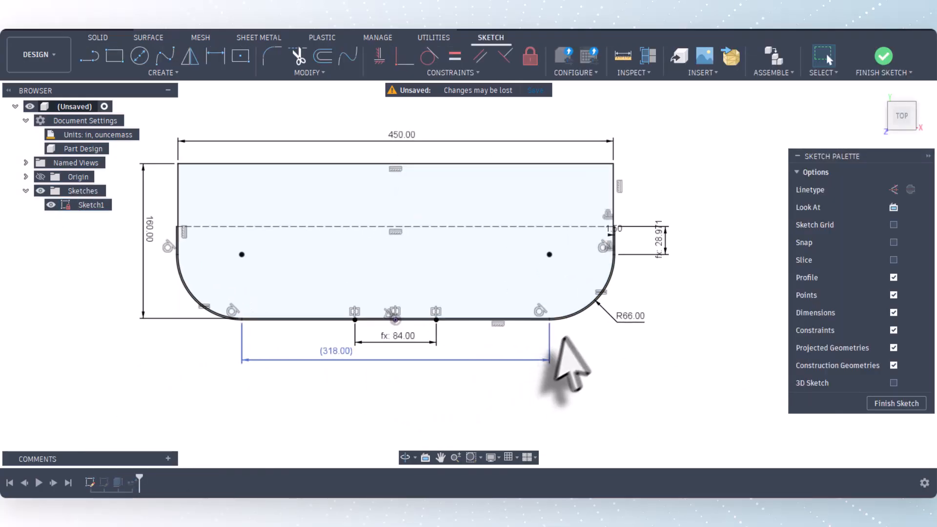
scroll(634, 220, "up", 5)
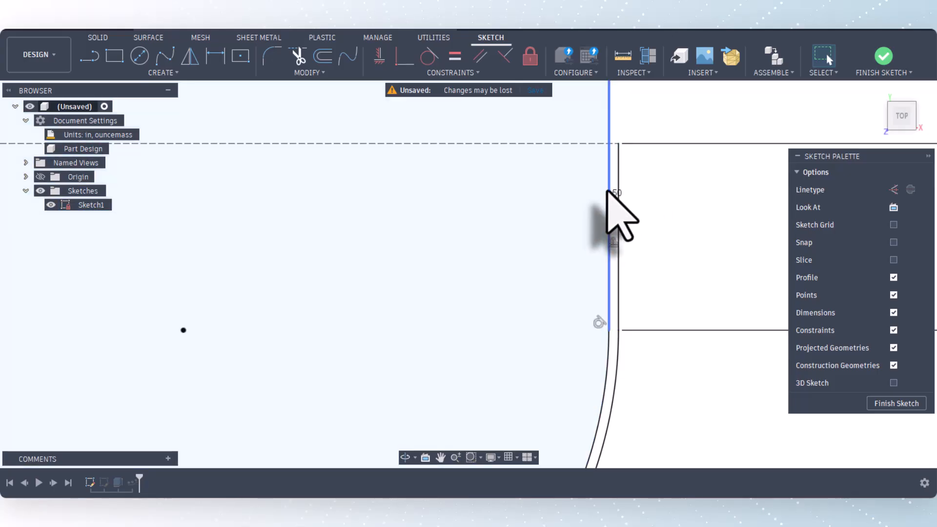
scroll(624, 198, "down", 4)
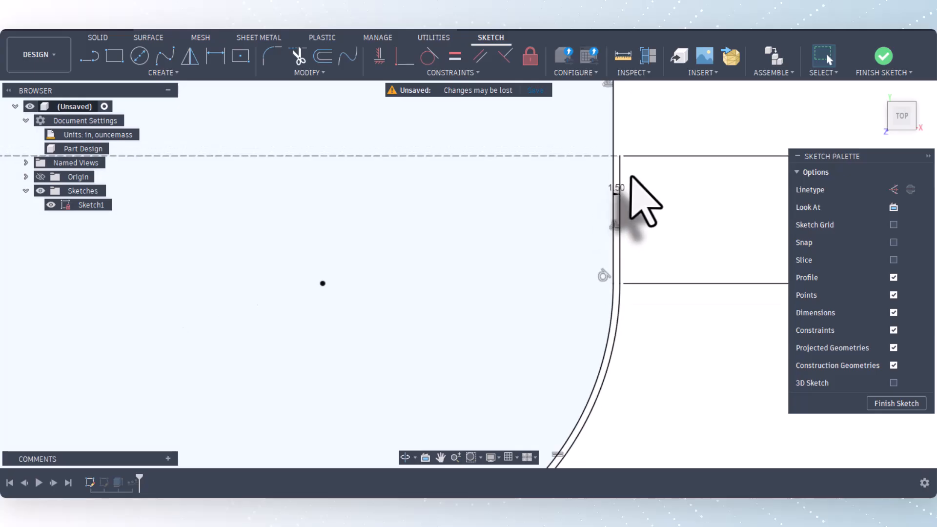
scroll(638, 205, "down", 5)
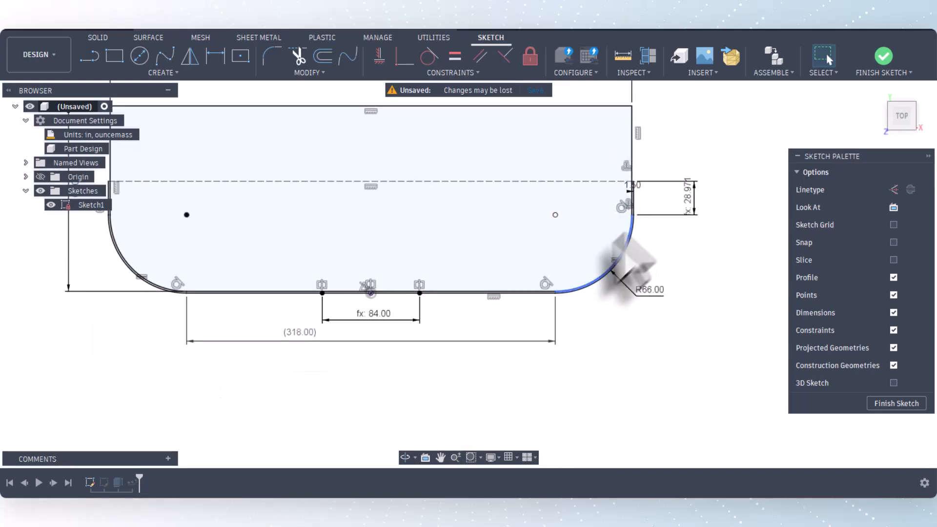
scroll(412, 302, "up", 3)
scroll(410, 300, "up", 2)
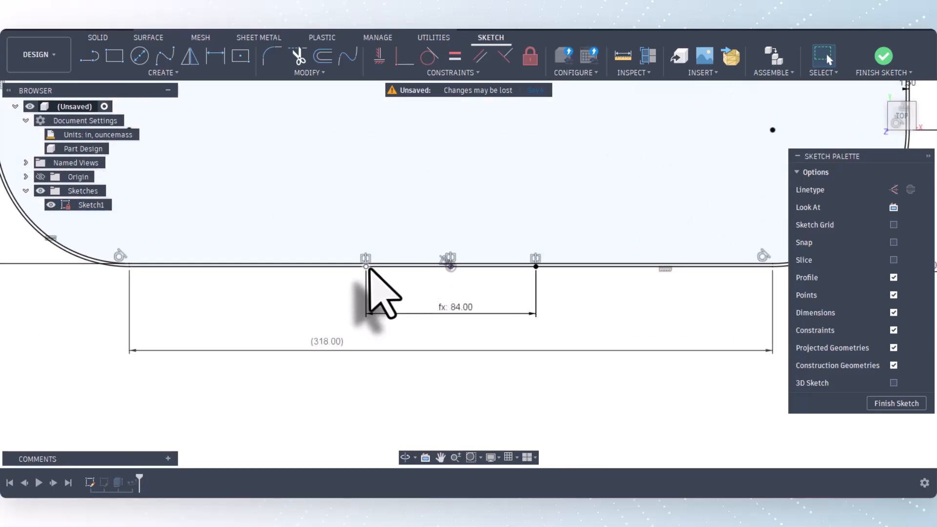
Check the expression behind the dimension between the two centre points and inspect the straight segment's reference dimension.
double_click(456, 311)
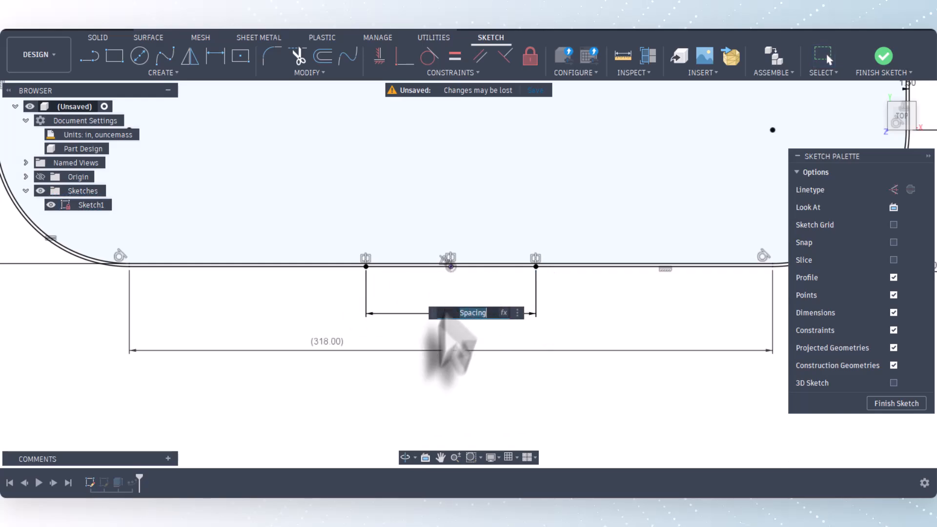
left_click(418, 366)
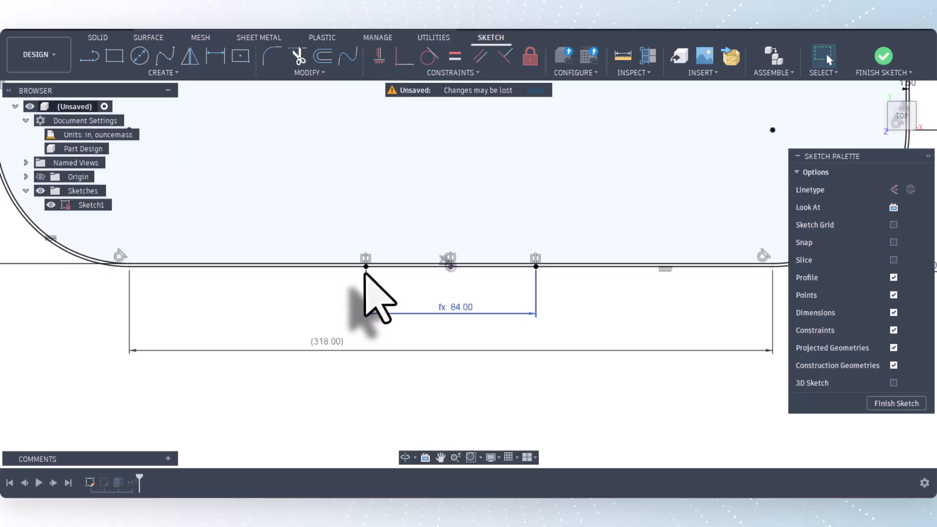
scroll(359, 281, "down", 2)
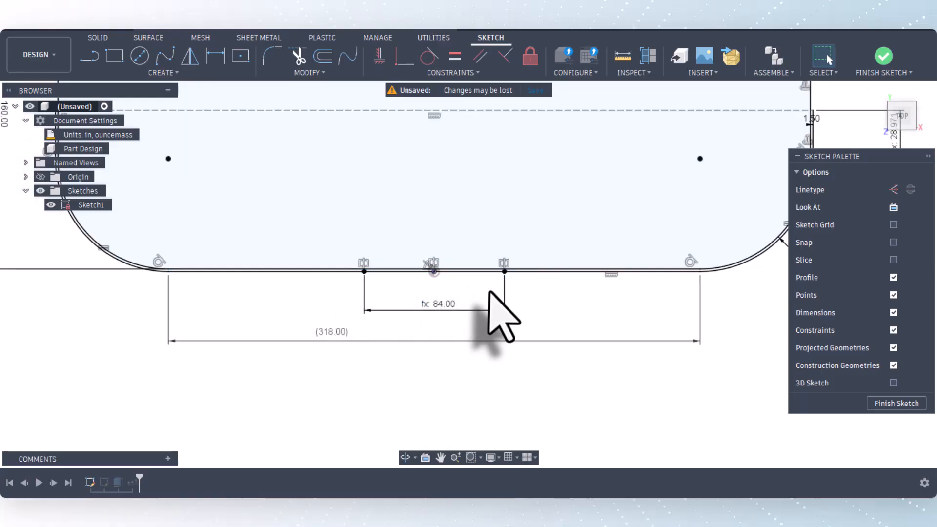
scroll(503, 317, "down", 4)
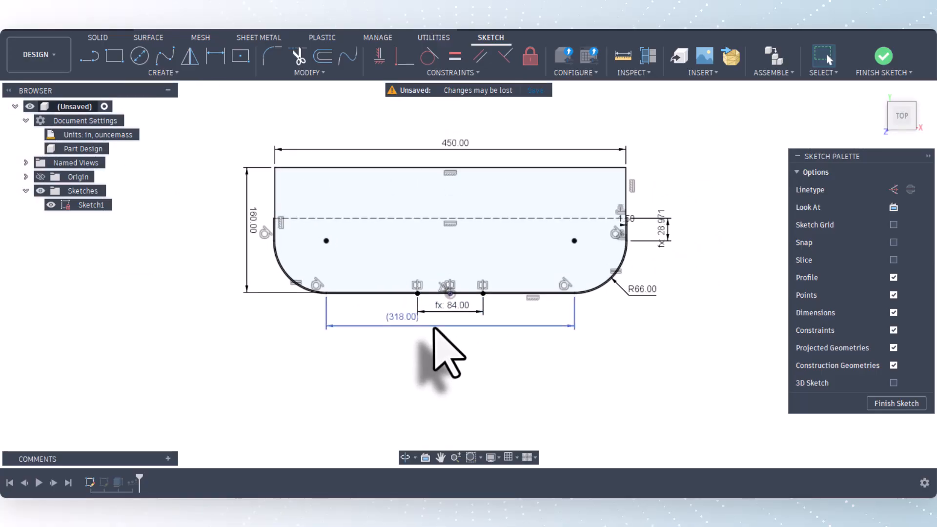
scroll(433, 327, "up", 1)
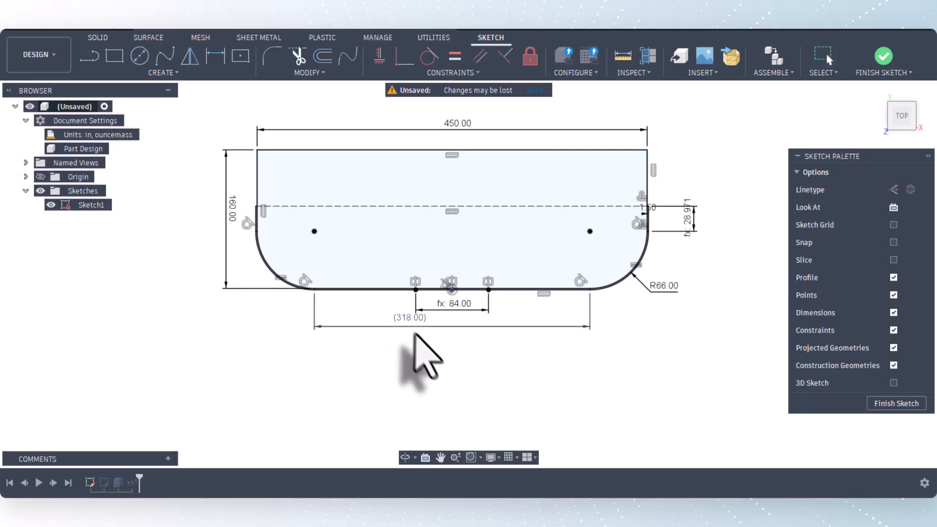
scroll(315, 292, "up", 5)
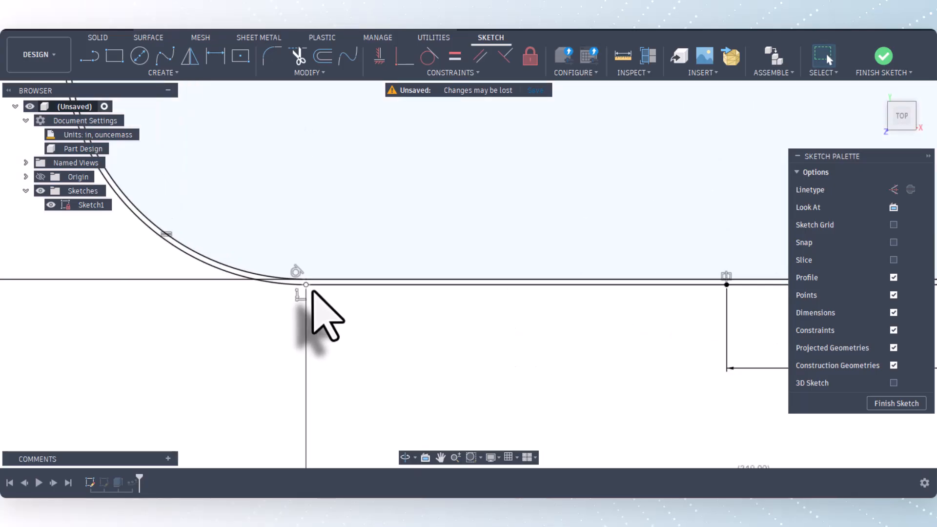
scroll(305, 300, "down", 6)
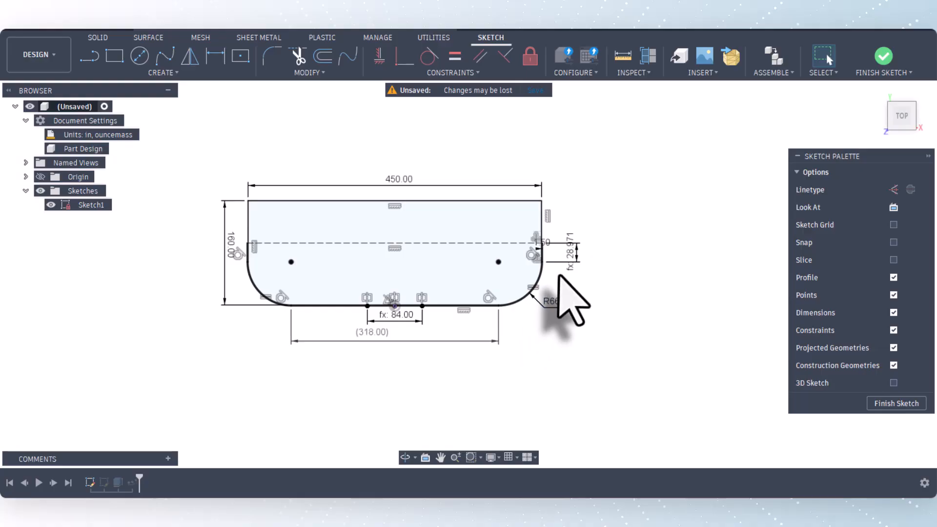
Measure the length of the outer path arc at the R66 rounded corner.
scroll(517, 327, "up", 3)
scroll(511, 327, "up", 3)
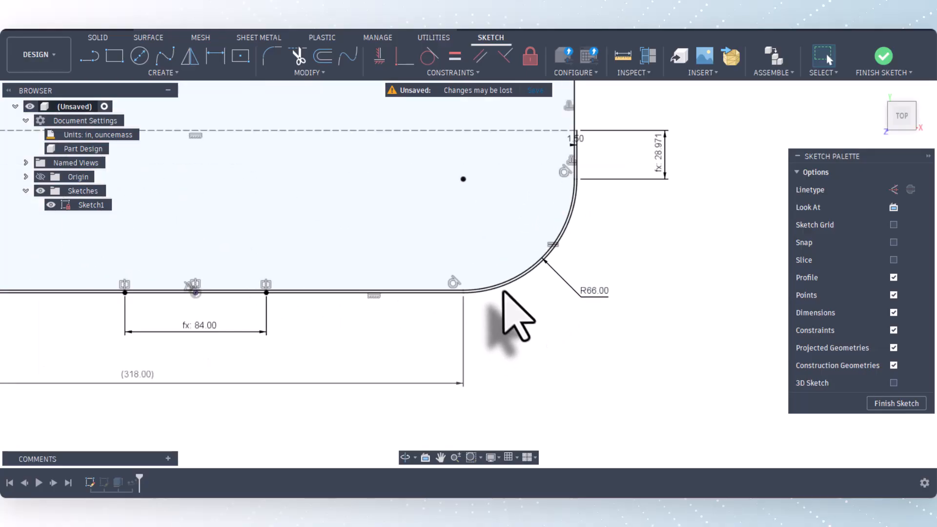
left_click(626, 56)
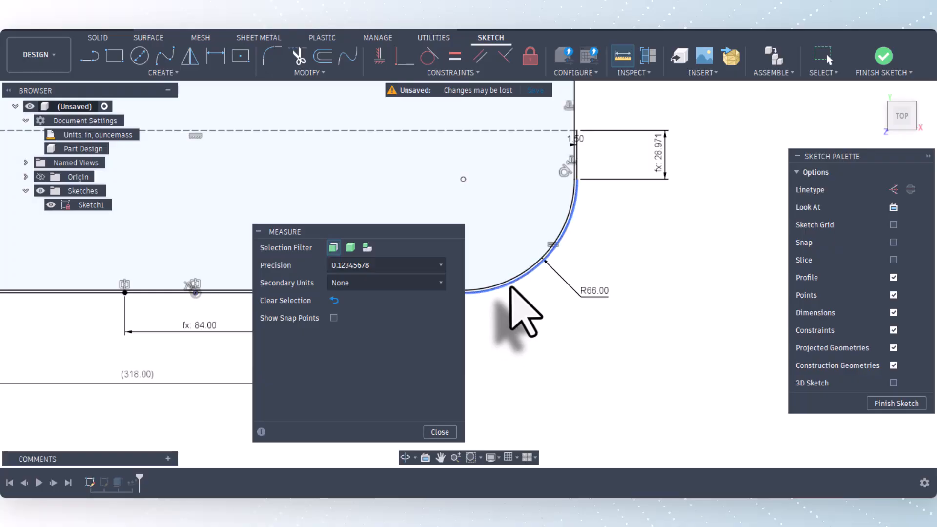
left_click(511, 287)
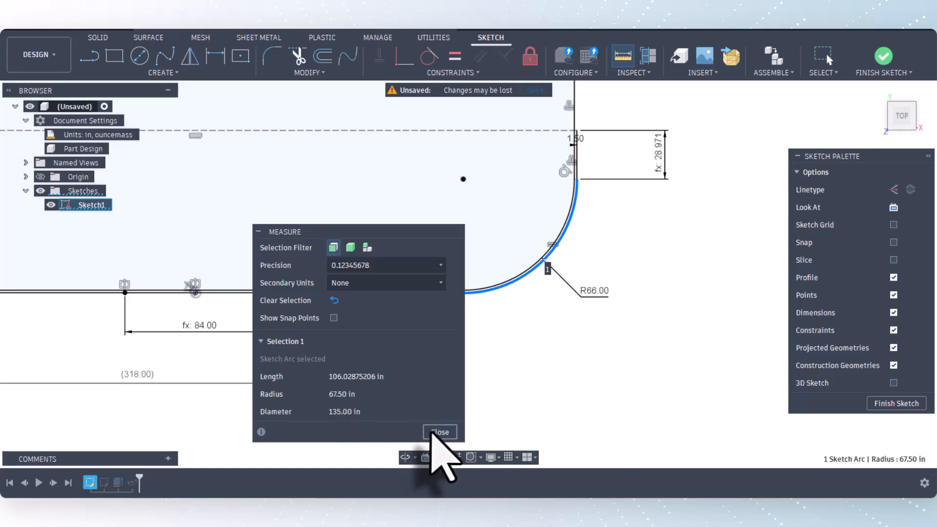
left_click(439, 432)
Examine the expression that drives the length of the short straight segment at the path's end.
scroll(534, 397, "down", 2)
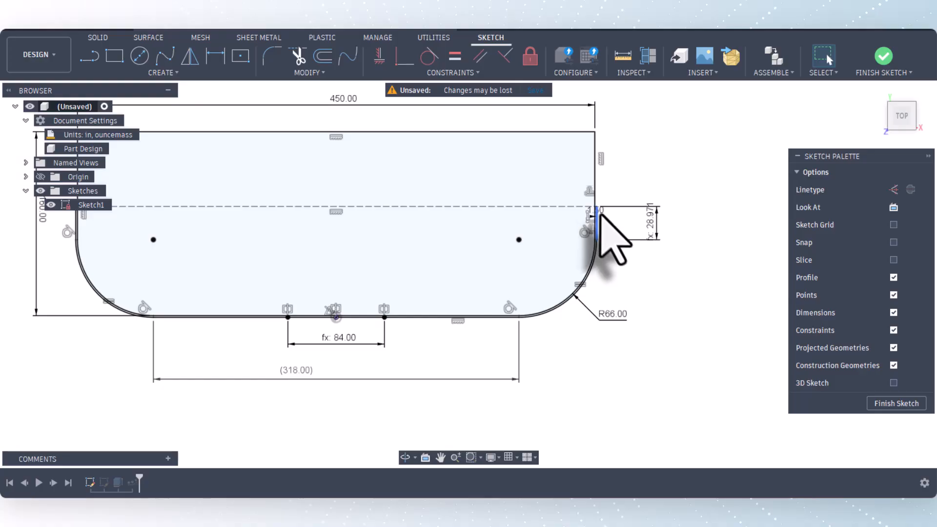
scroll(168, 280, "down", 2)
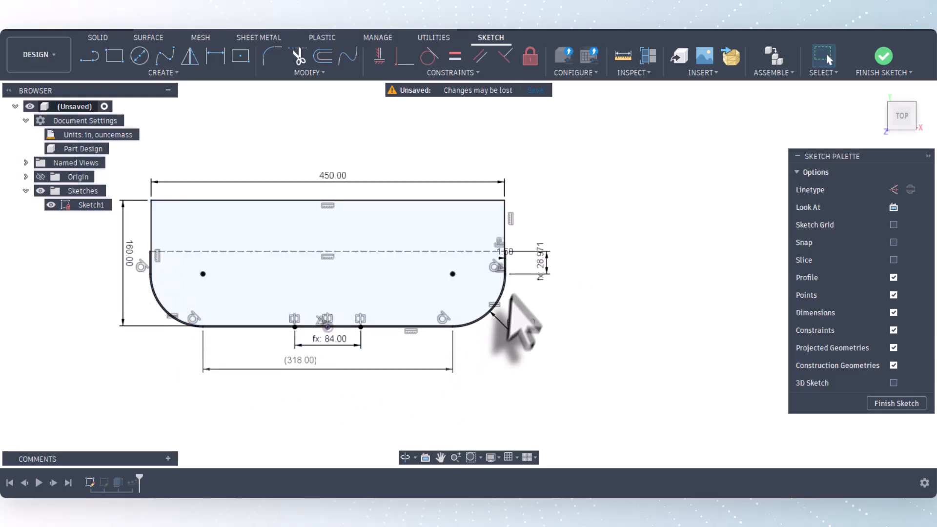
scroll(519, 299, "up", 2)
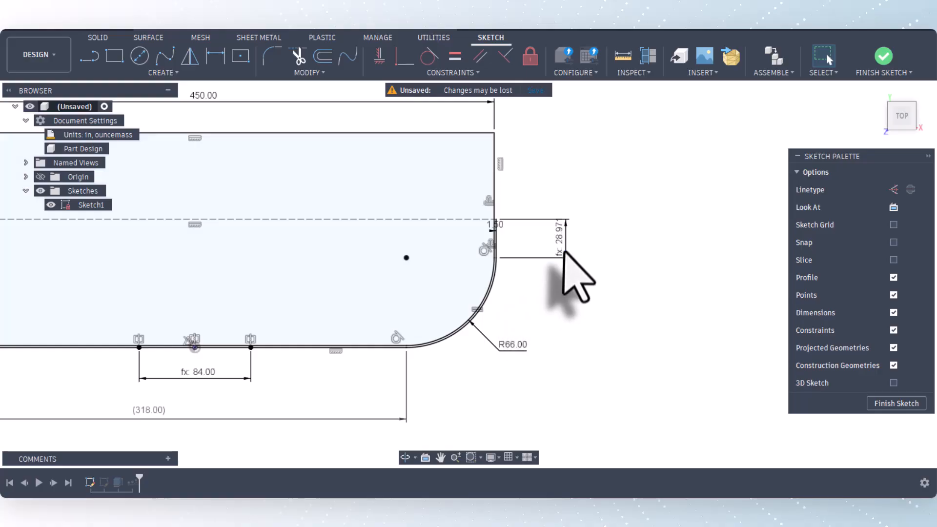
double_click(564, 251)
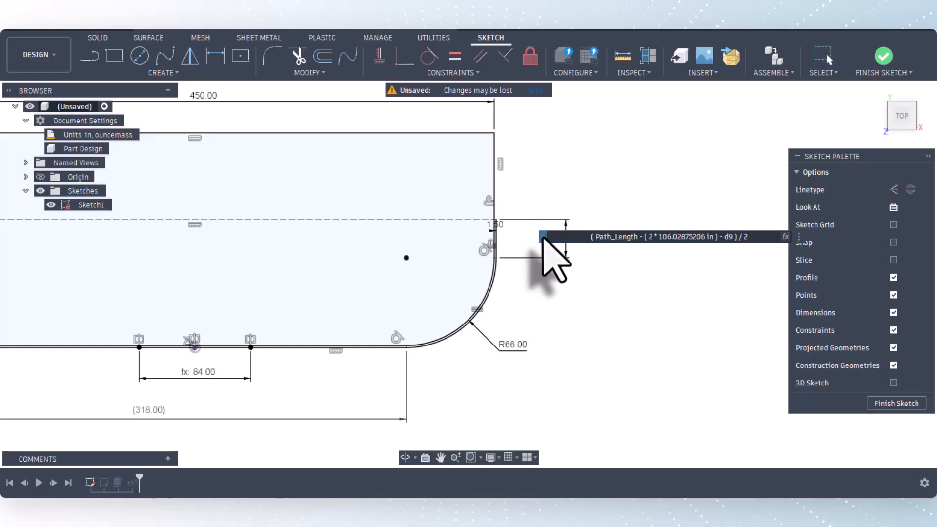
left_click_drag(543, 236, 259, 304)
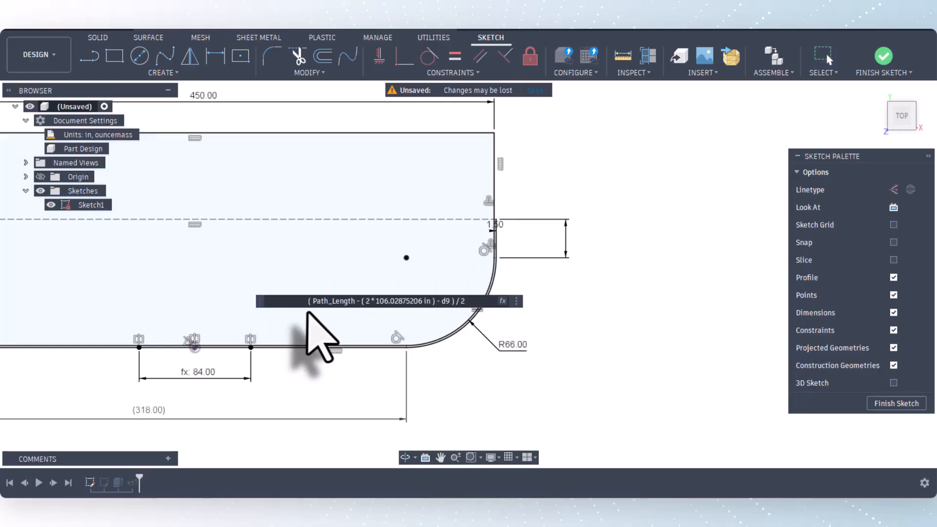
scroll(627, 366, "down", 2)
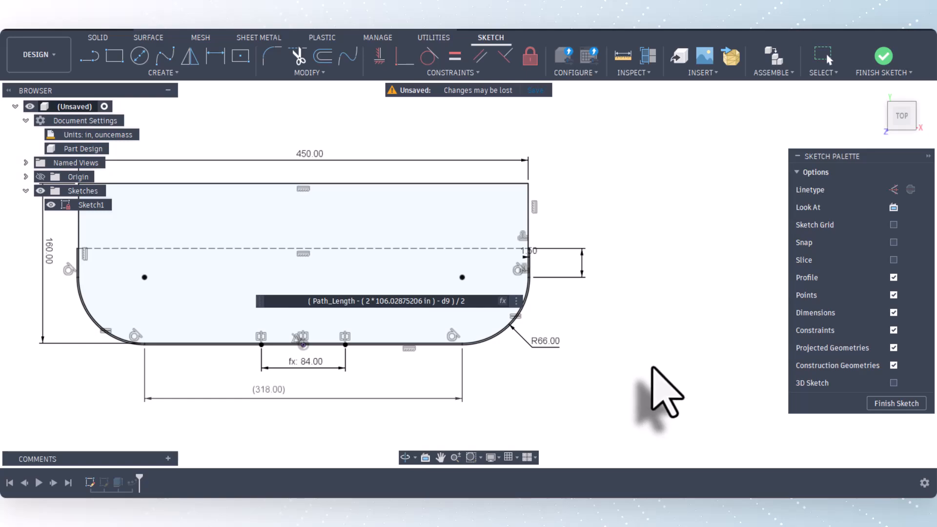
key("Return")
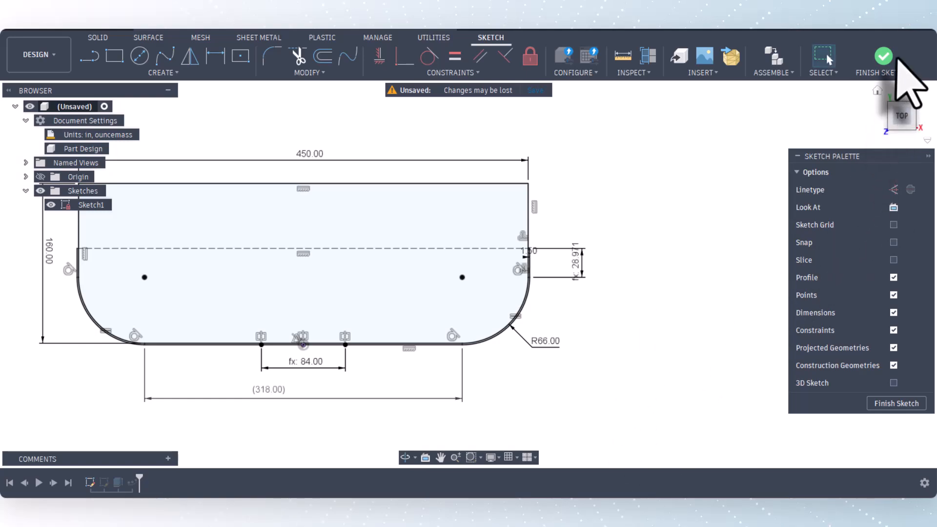
Finish the sketch and orbit the model to an angled view of the panels from the front and above.
left_click(884, 58)
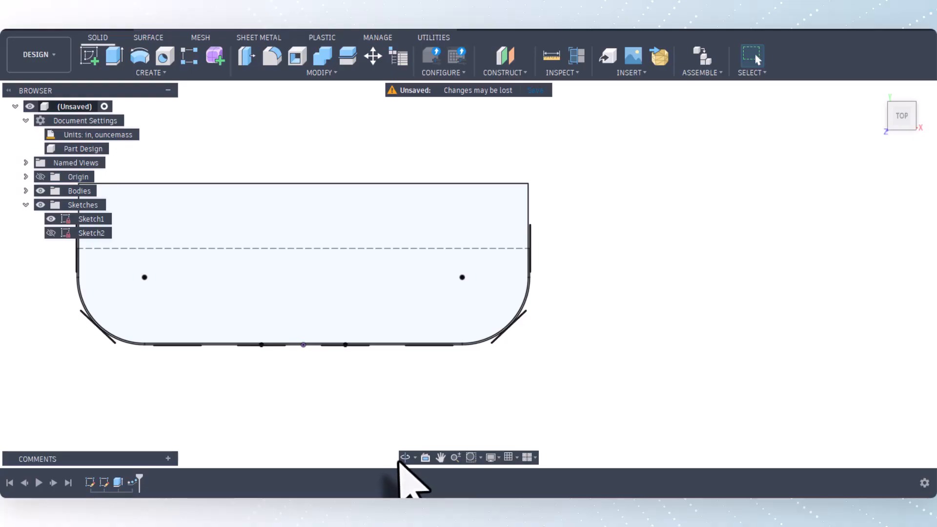
left_click(403, 458)
left_click_drag(391, 439, 392, 390)
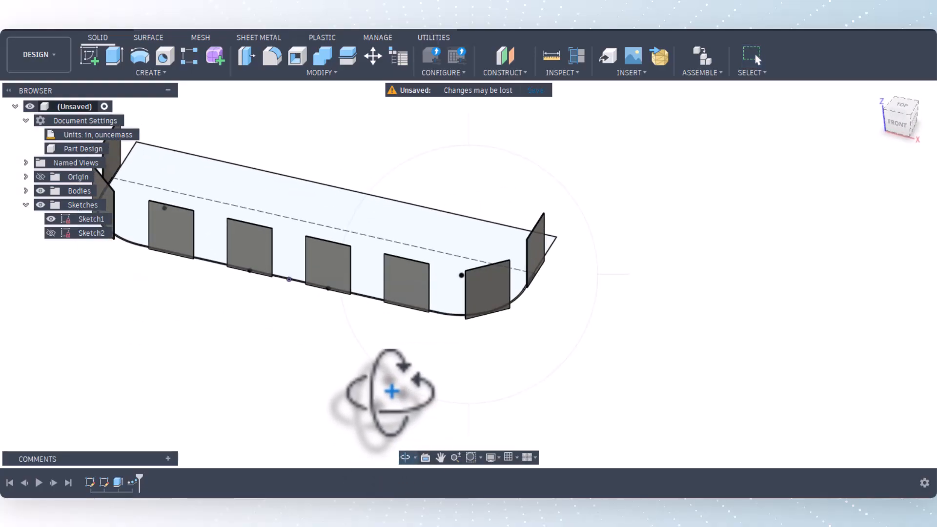
right_click(405, 390)
left_click(430, 393)
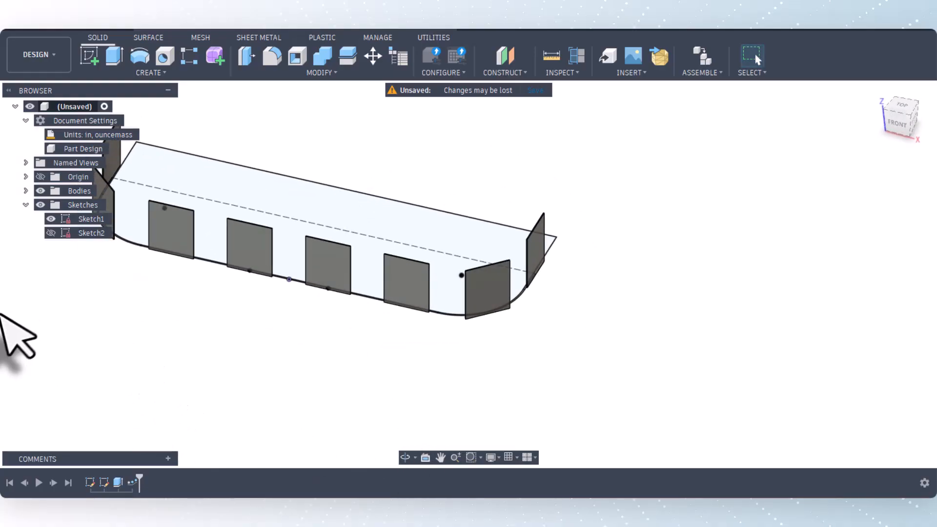
Show Sketch2 with the panel profile and briefly display the origin planes to check its position.
left_click(51, 234)
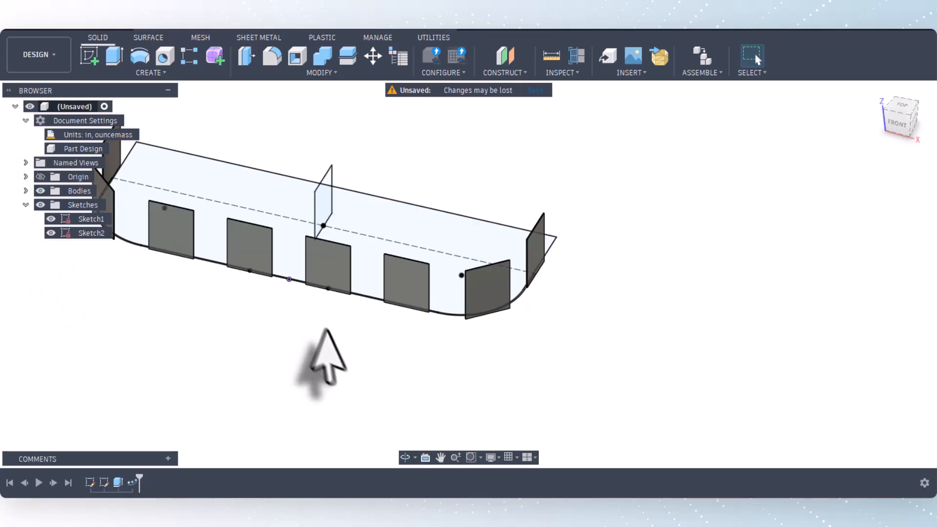
scroll(326, 330, "down", 3)
scroll(196, 254, "up", 5)
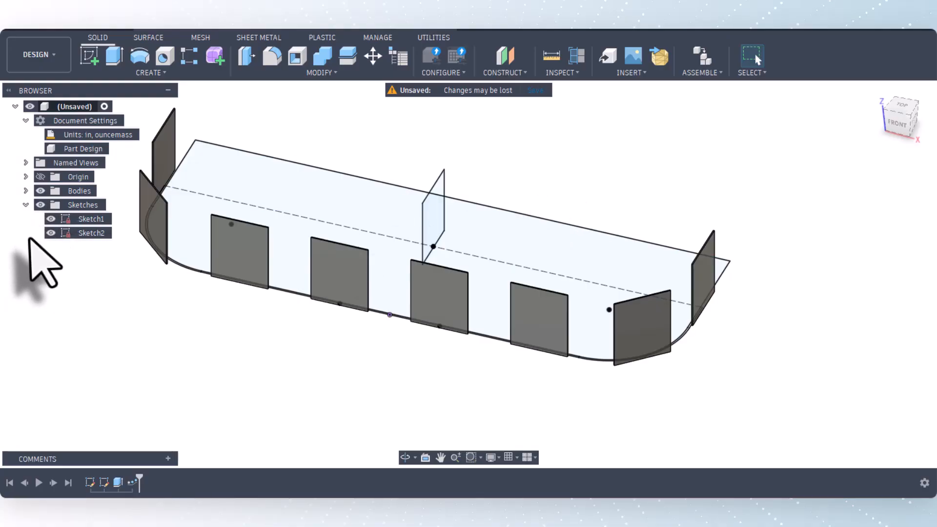
left_click(40, 177)
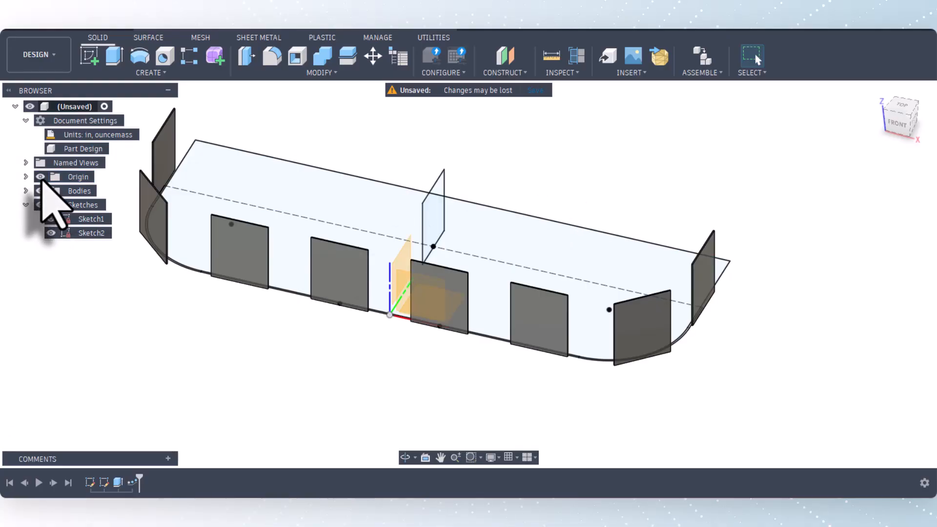
left_click(40, 178)
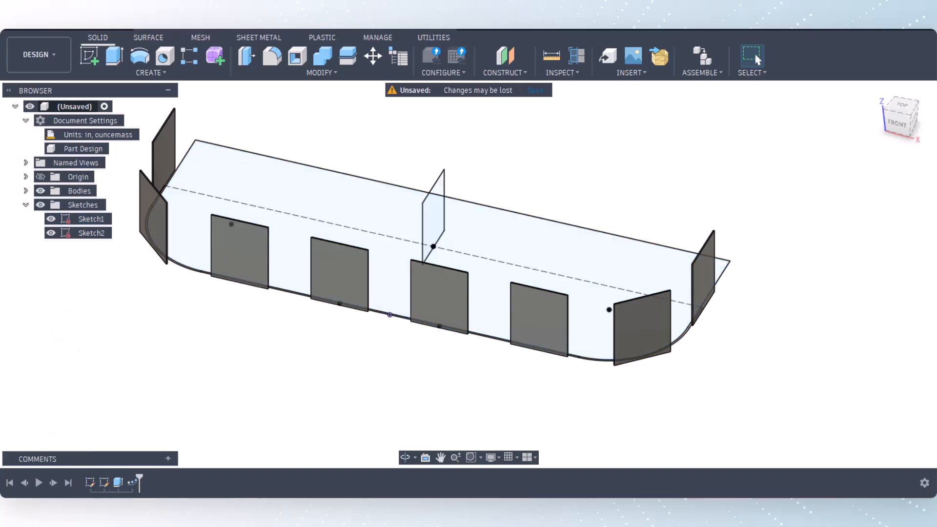
Roll the timeline back to just before the pattern feature, leaving only the first extruded panel.
mouse_move(141, 476)
left_mouse_down()
mouse_move(109, 476)
mouse_move(124, 481)
left_mouse_up()
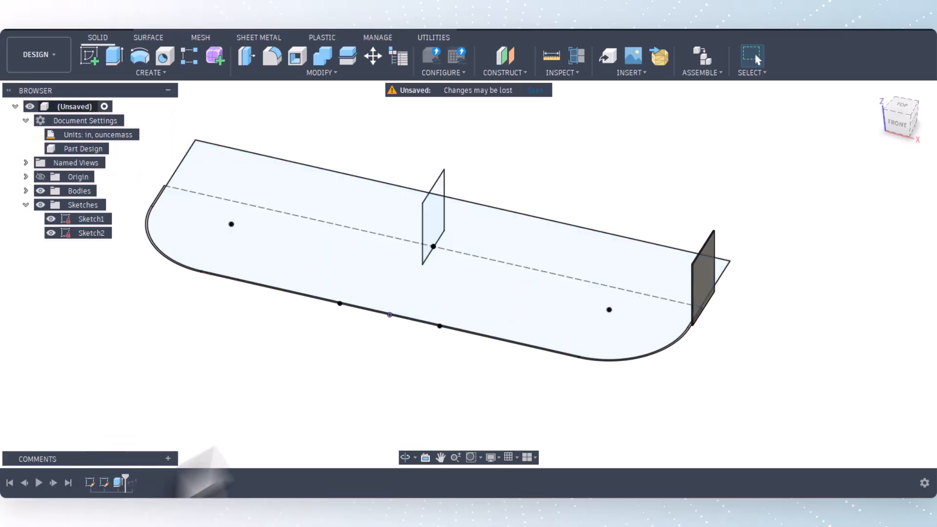
scroll(710, 344, "up", 2)
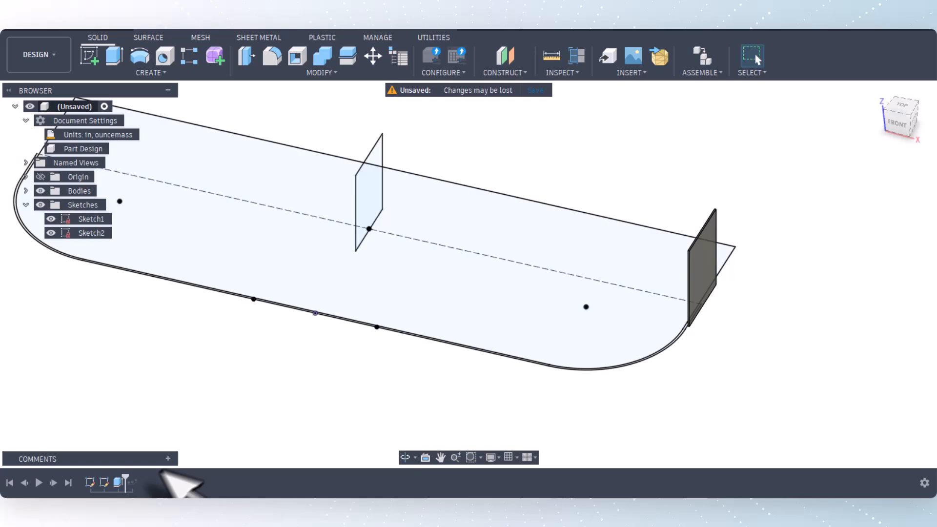
Open the panel's extrude feature to review its start object and 1 in distance, and close it with the settings kept.
right_click(120, 482)
left_click(158, 356)
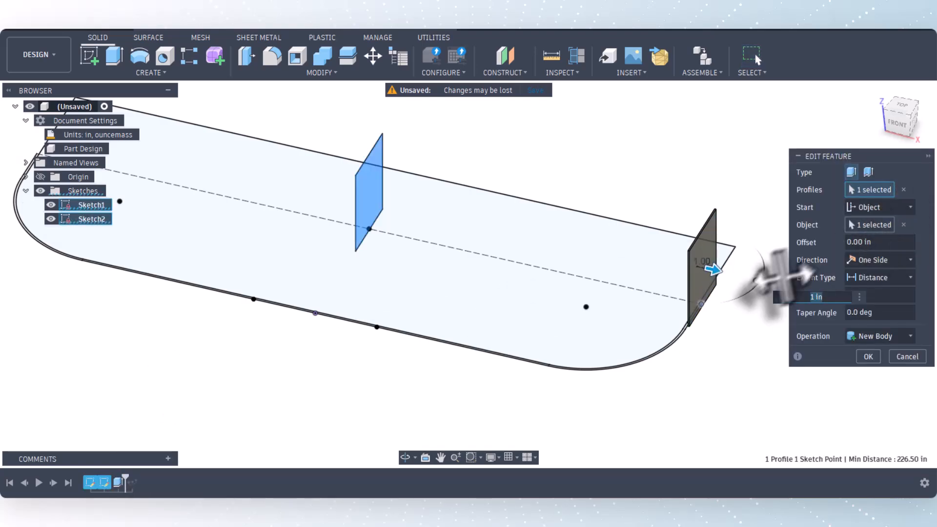
scroll(710, 328, "up", 5)
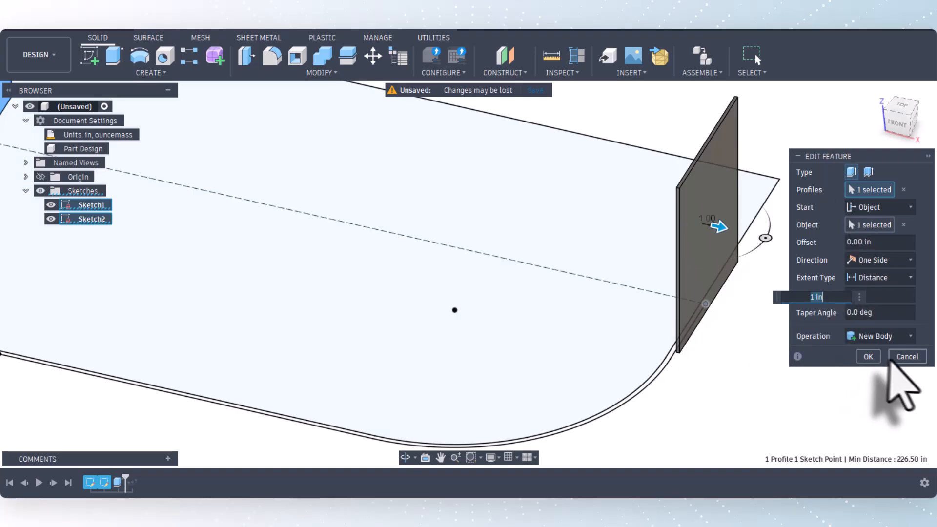
left_click(868, 356)
scroll(829, 361, "down", 2)
scroll(537, 358, "down", 2)
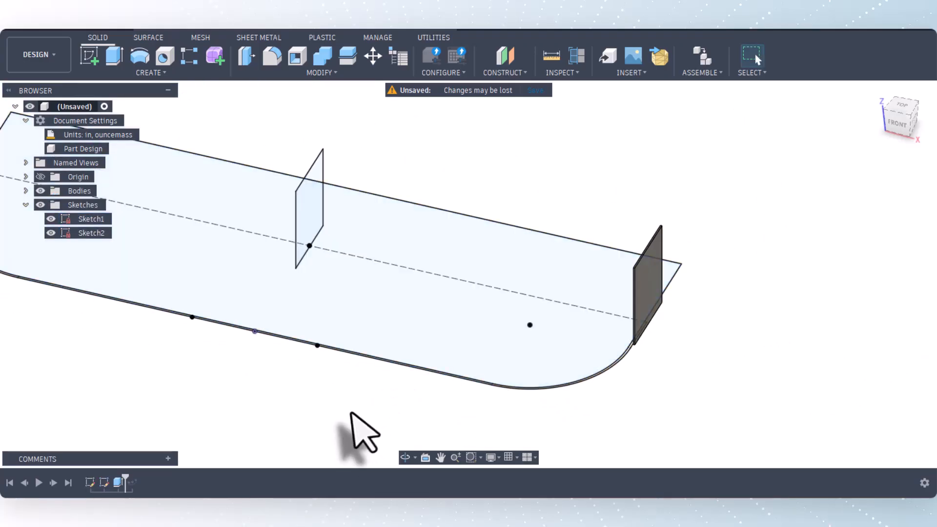
scroll(376, 376, "down", 1)
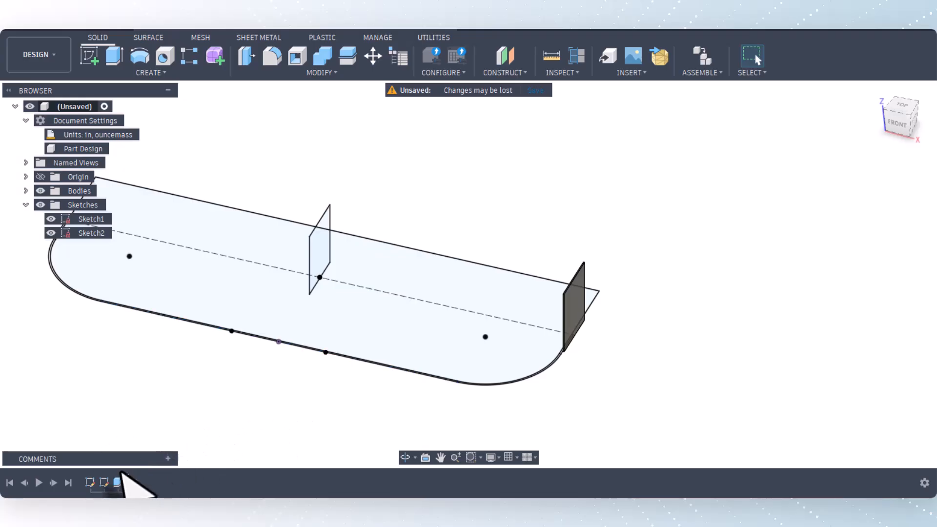
Roll the timeline forward past the path pattern, open that pattern for editing, and view the model from the top.
left_click_drag(126, 480, 139, 482)
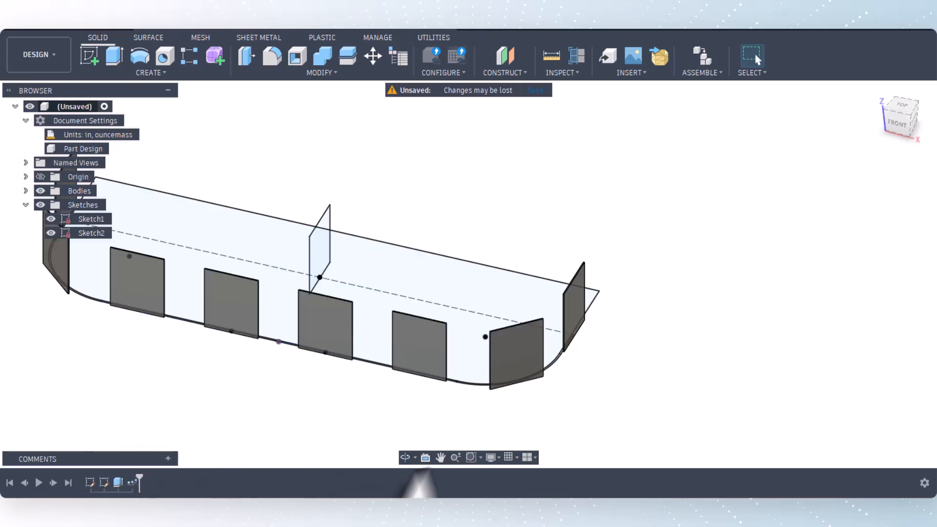
scroll(668, 356, "down", 2)
right_click(132, 483)
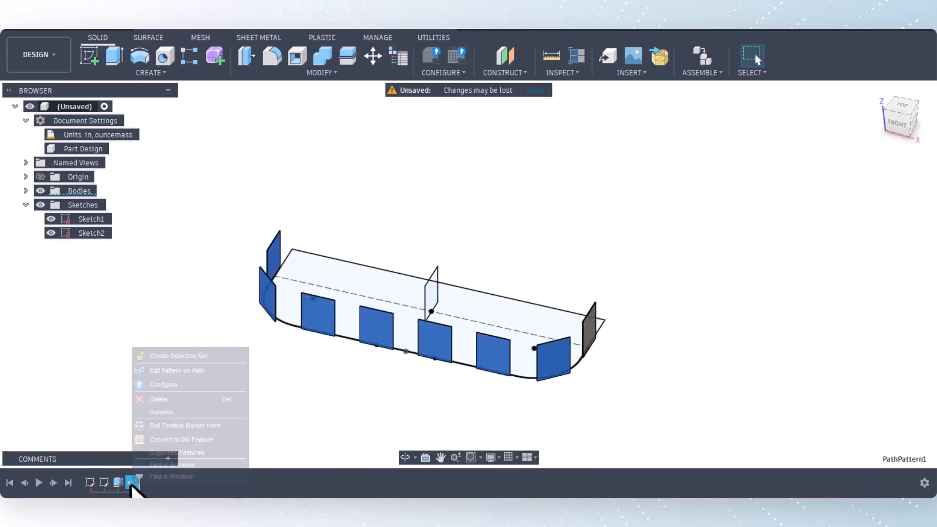
left_click(171, 370)
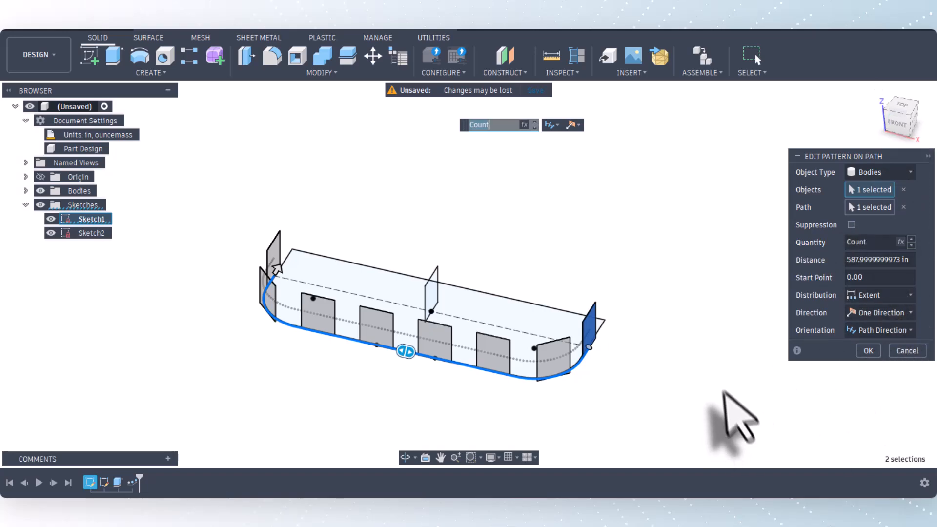
left_click(903, 104)
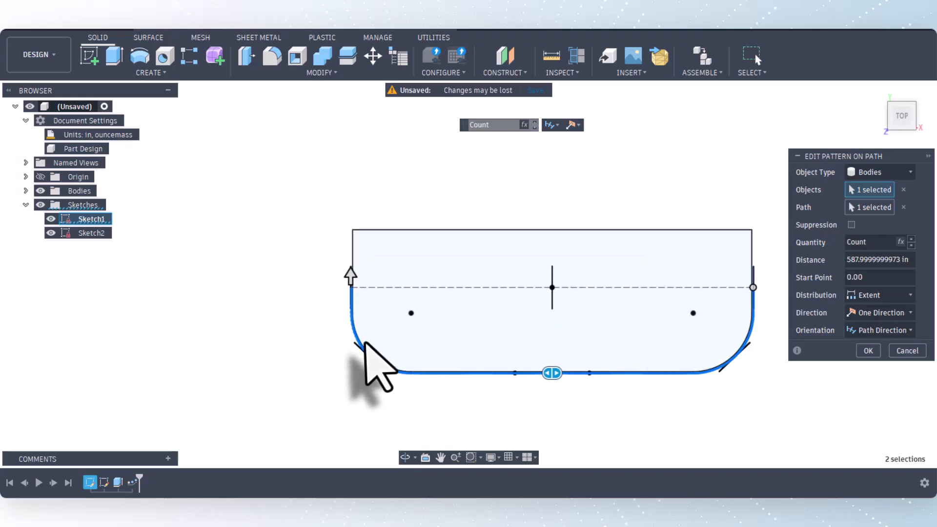
scroll(342, 332, "down", 1)
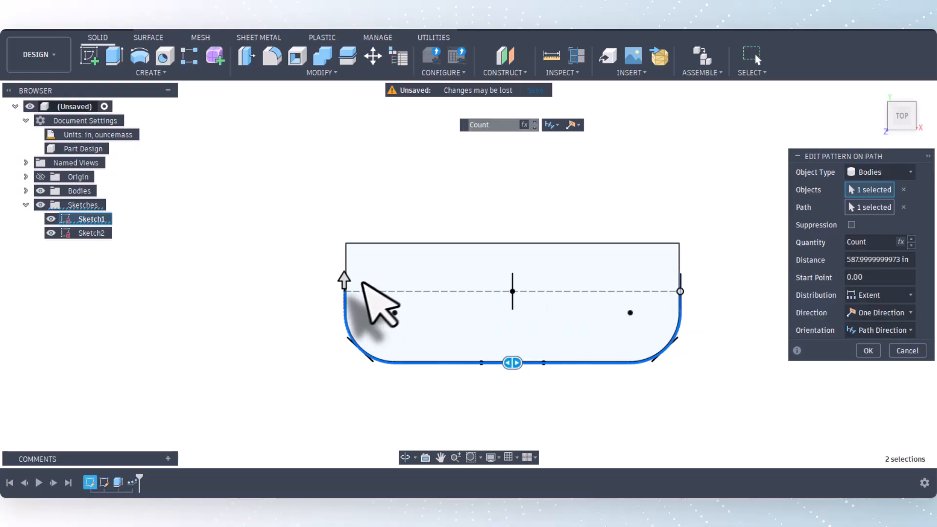
Shorten the pattern's extent along the path to about 546.41 in, and extend it back to 588 in at the straight segment's end.
left_click(345, 280)
mouse_move(346, 289)
left_mouse_down()
mouse_move(350, 317)
mouse_move(482, 375)
mouse_move(366, 348)
mouse_move(346, 317)
mouse_move(335, 324)
left_mouse_up()
scroll(390, 324, "up", 5)
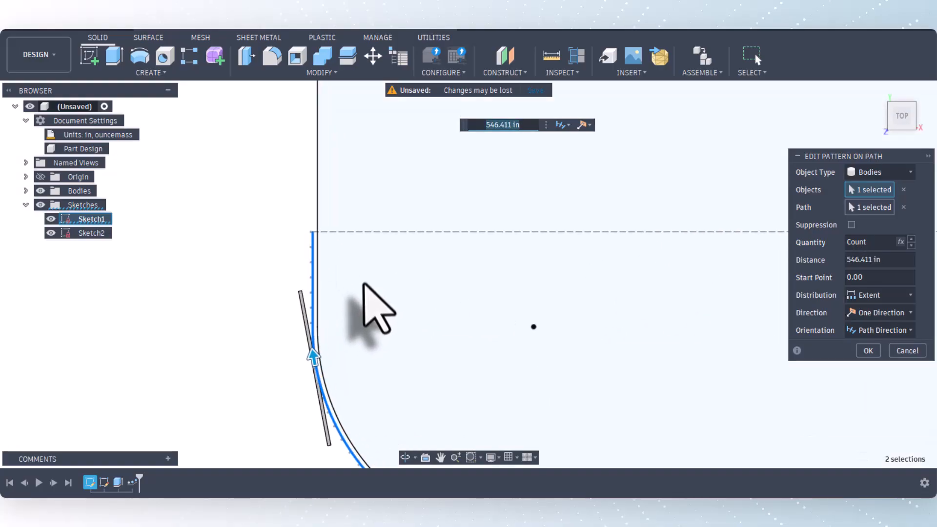
left_click_drag(305, 382, 303, 217)
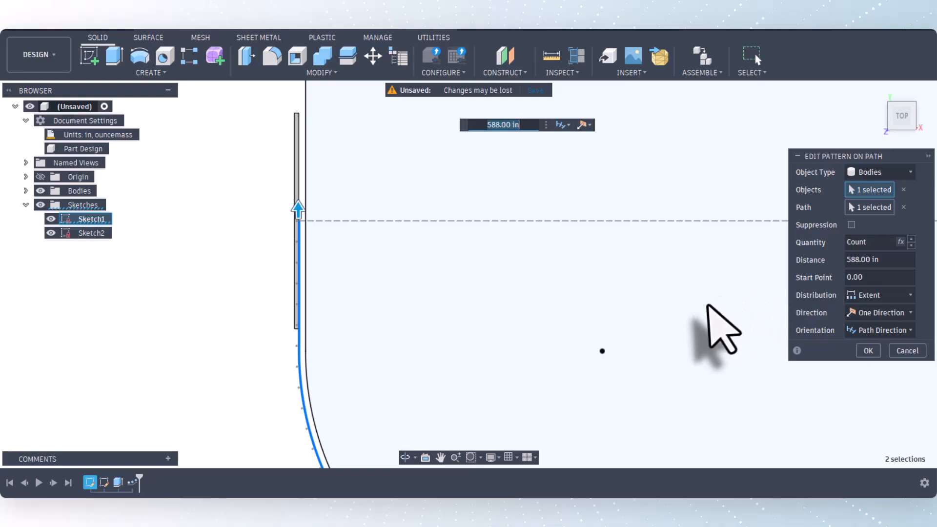
Switch the path pattern's distribution to Spacing, set its distance to the Spacing parameter, and accept the edit.
left_click_drag(826, 157, 661, 179)
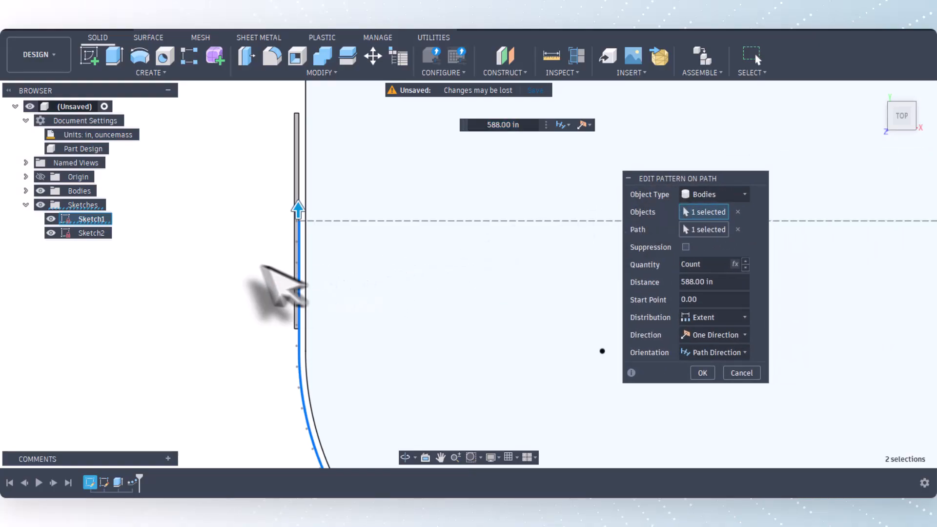
scroll(212, 241, "down", 2)
scroll(209, 232, "down", 3)
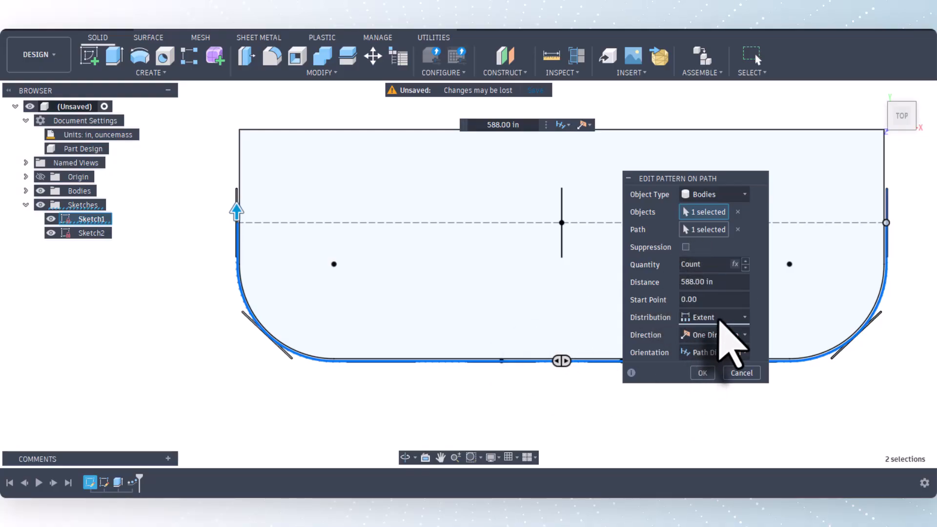
left_click(711, 349)
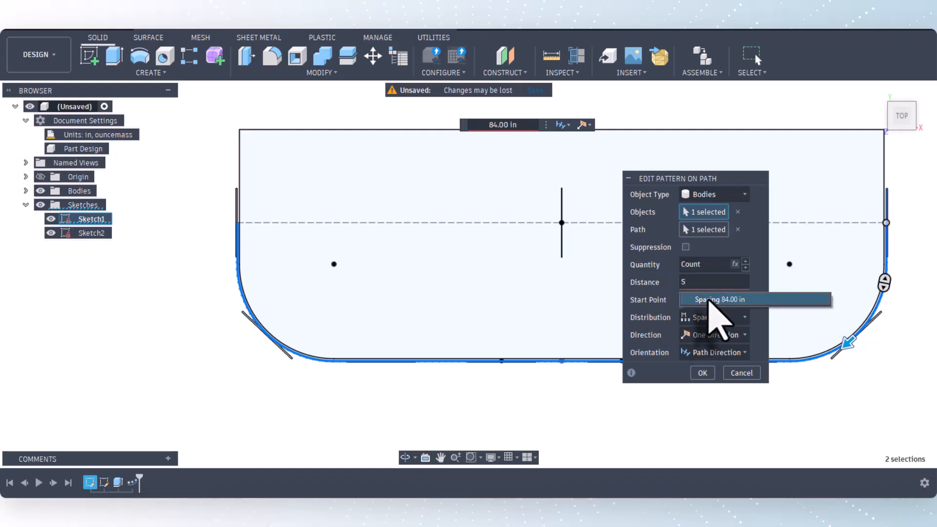
left_click(711, 299)
left_click(702, 374)
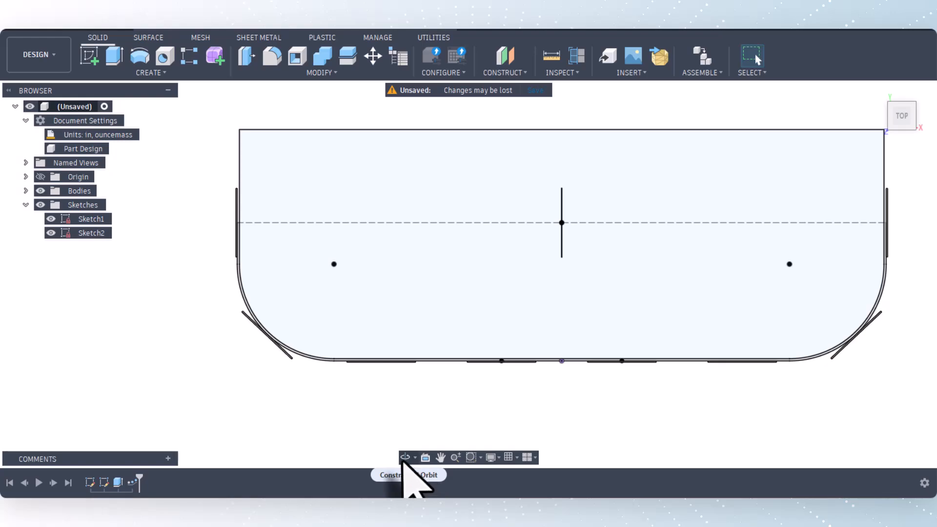
Orbit to an angled front view and examine how the patterned panels sit along the path, including the end panel.
left_click(405, 457)
left_click_drag(397, 428, 397, 355)
right_click(396, 357)
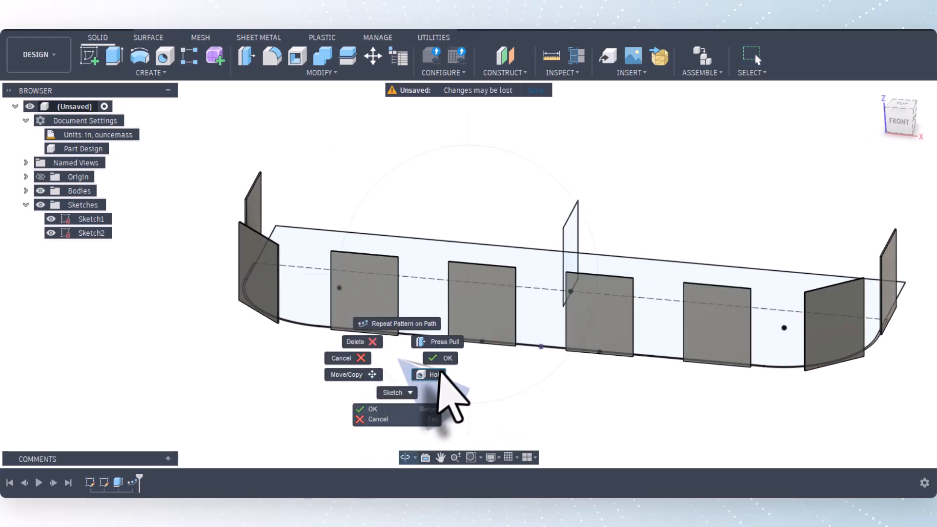
left_click(441, 360)
scroll(408, 354, "down", 4)
scroll(690, 374, "up", 3)
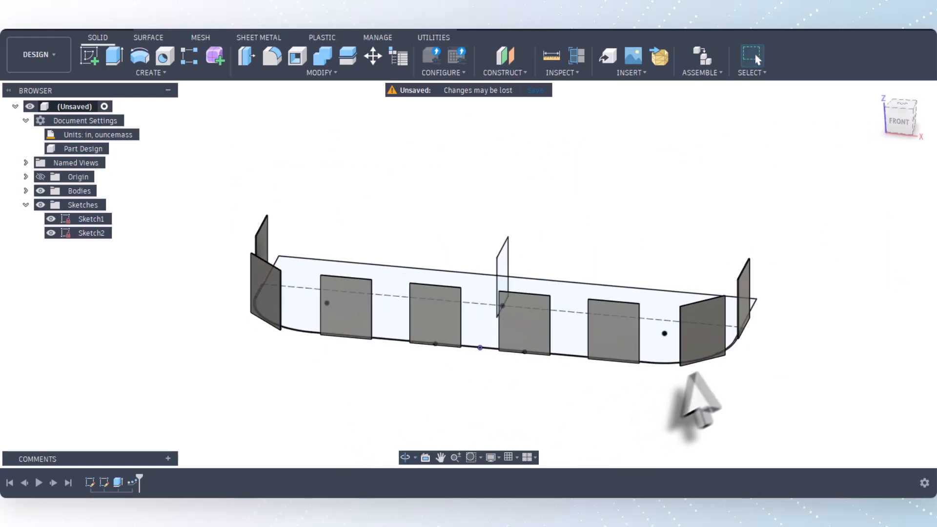
scroll(750, 344, "up", 2)
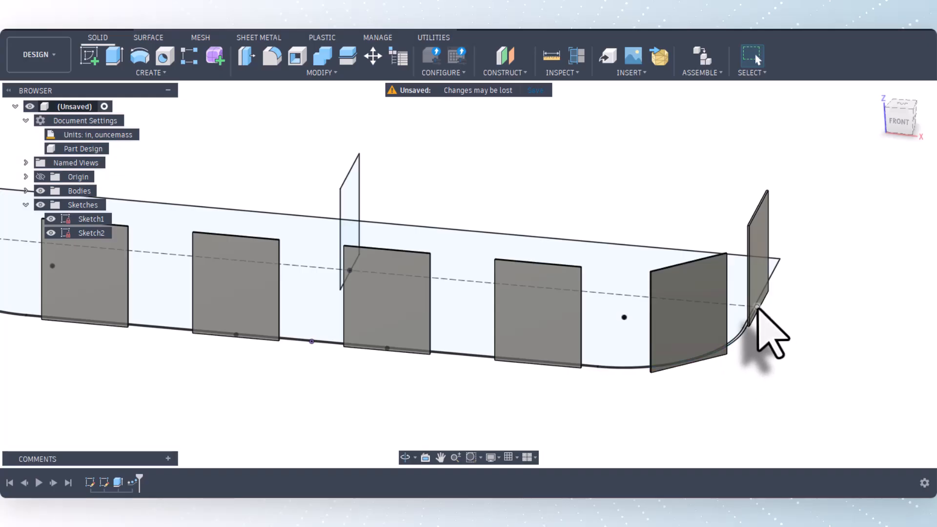
scroll(761, 342, "down", 4)
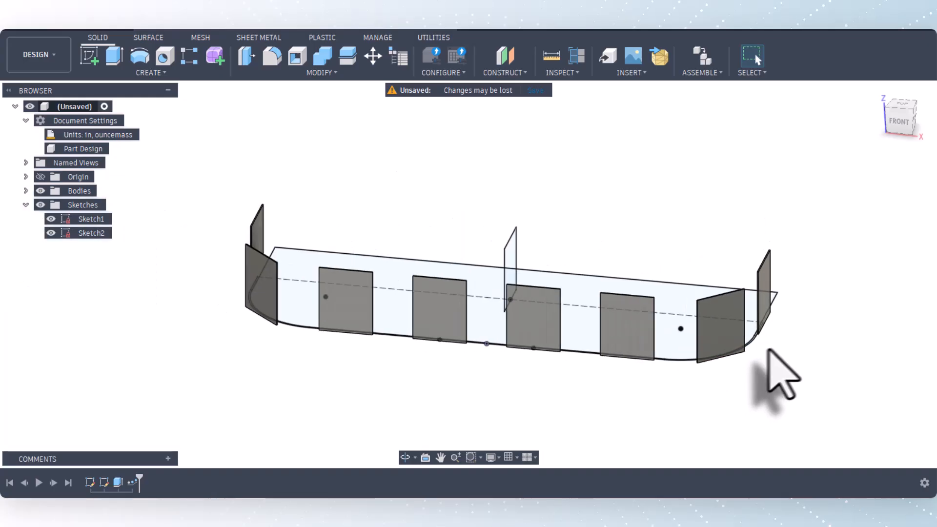